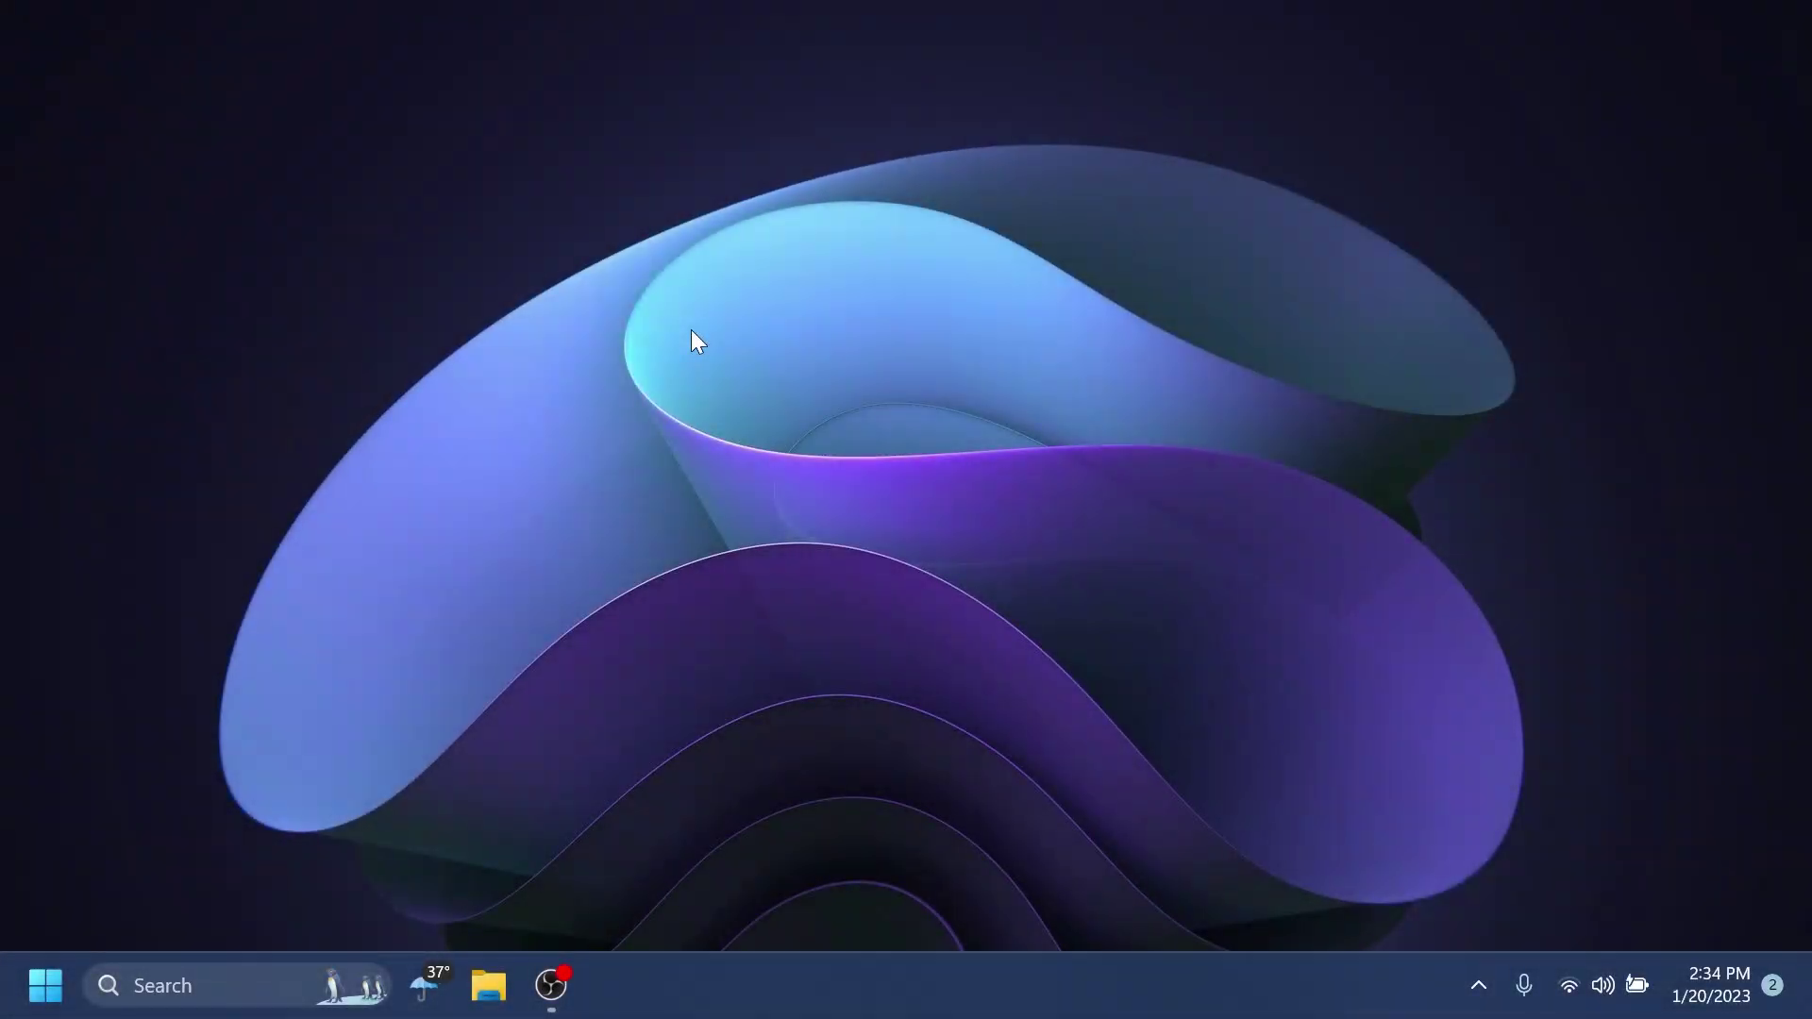
Step: Open the Settings About page via Start search, showing version 22H2, build 22623.1180
key(super)
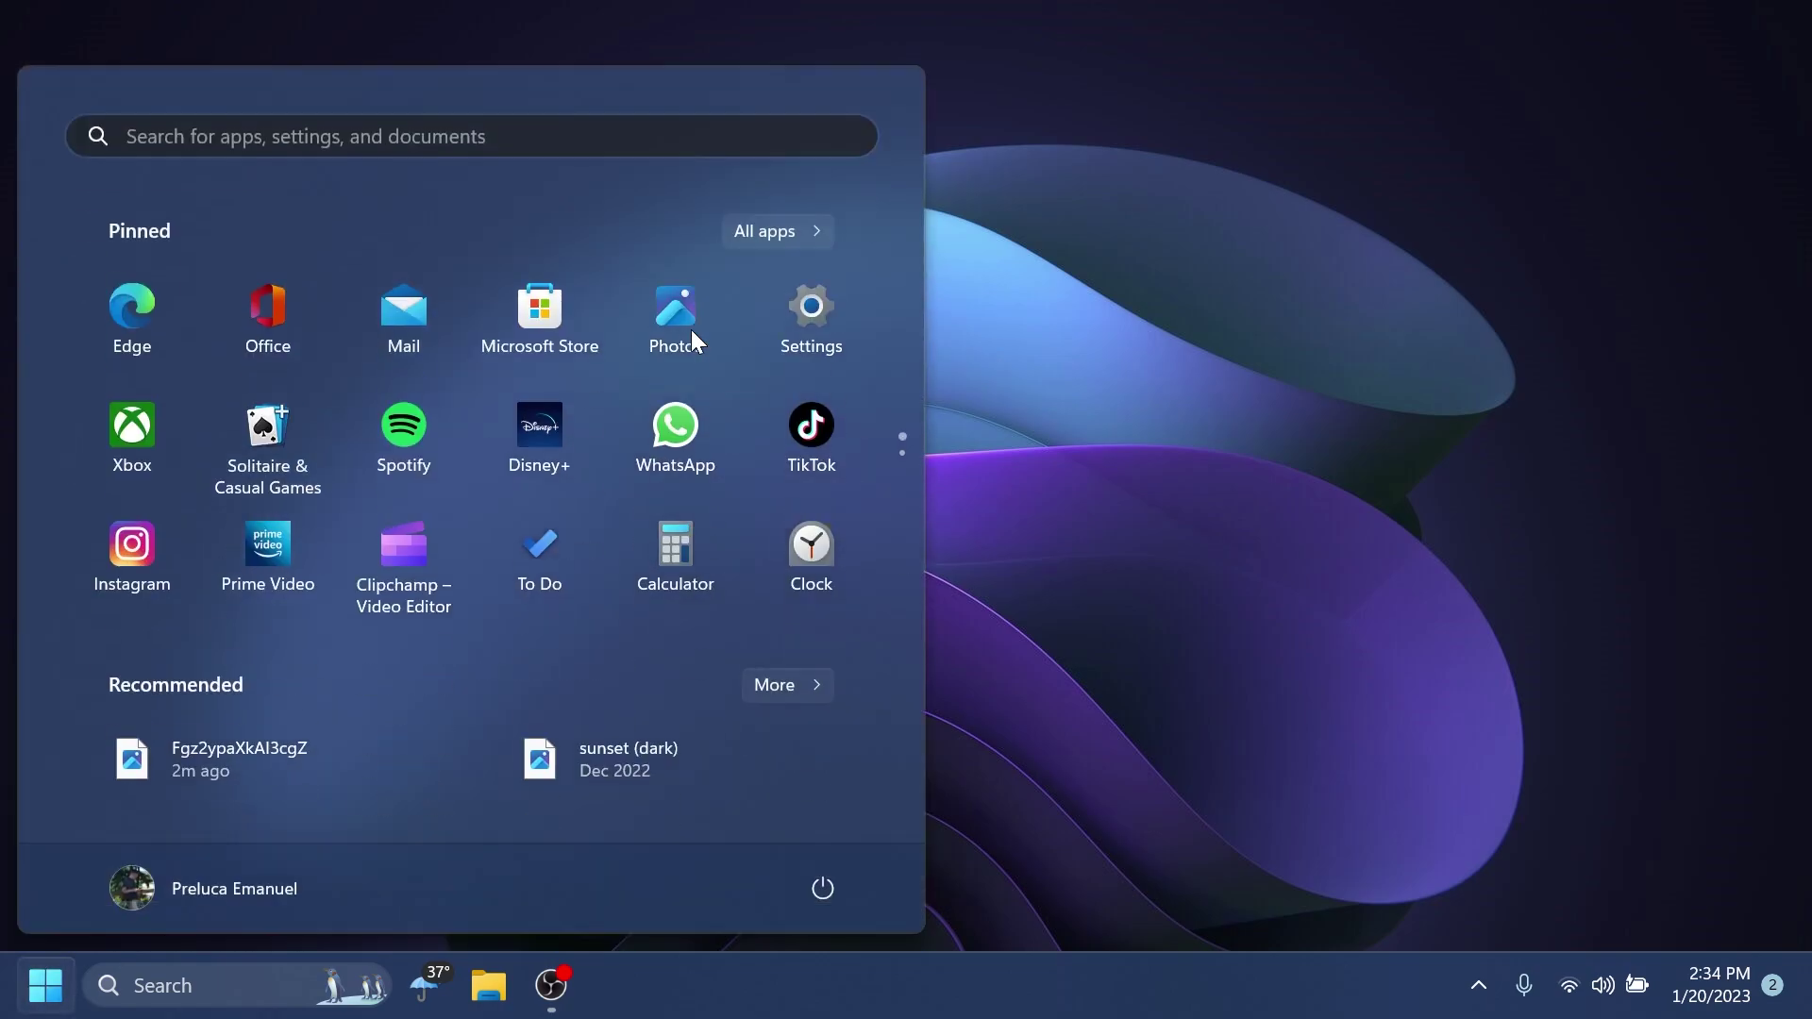
text(ve)
key(Return)
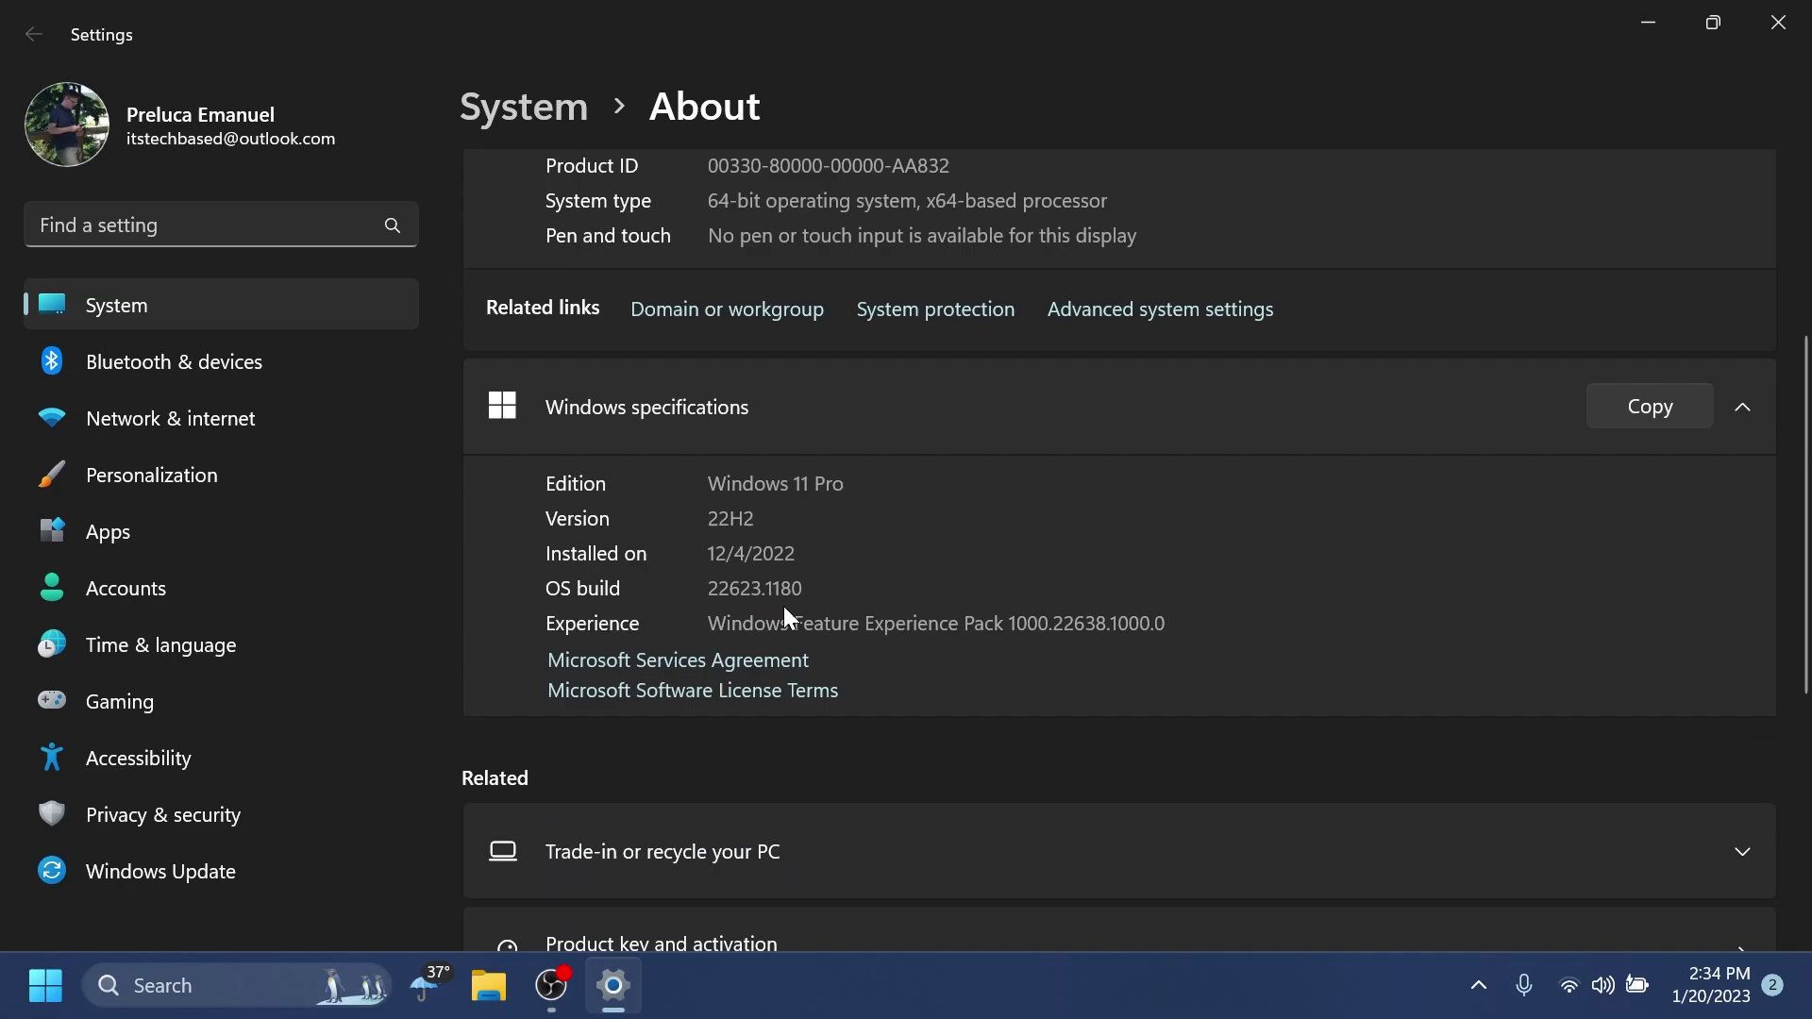
Step: Close the Settings About page with Alt+F4
key(alt+F4)
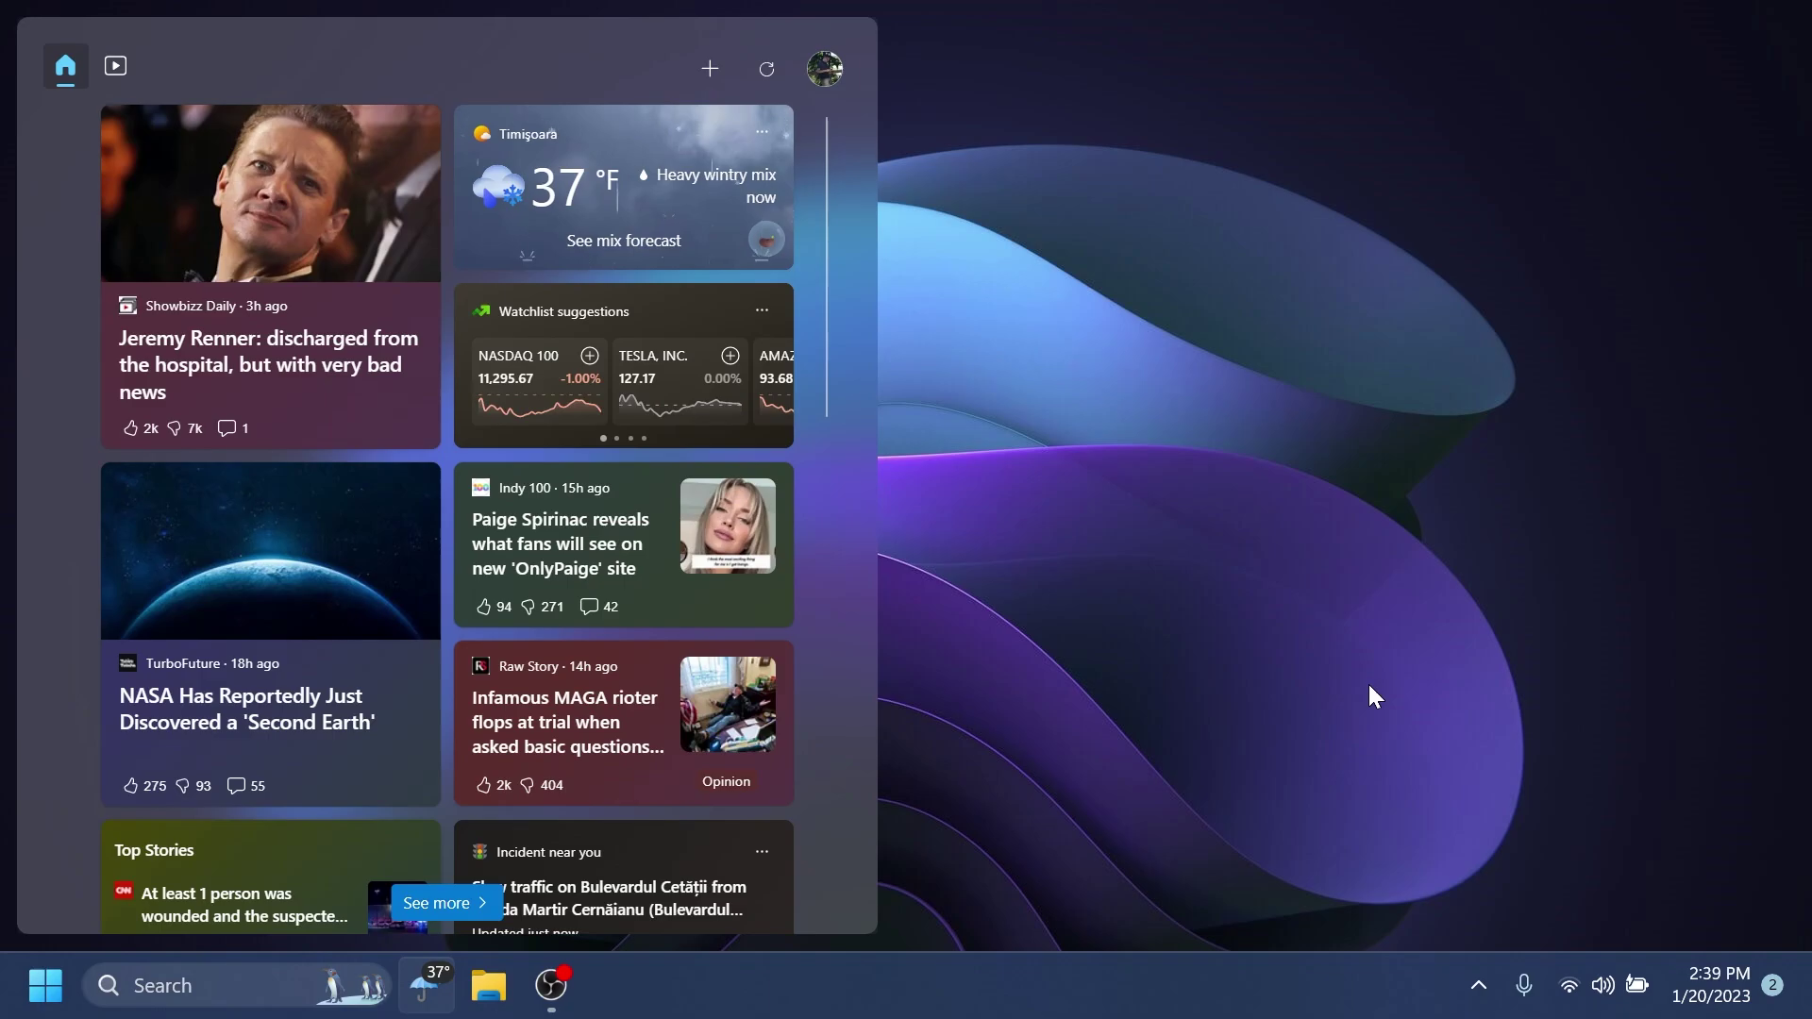
Step: Dismiss the widgets board and close the Get Help network troubleshooter
click(998, 468)
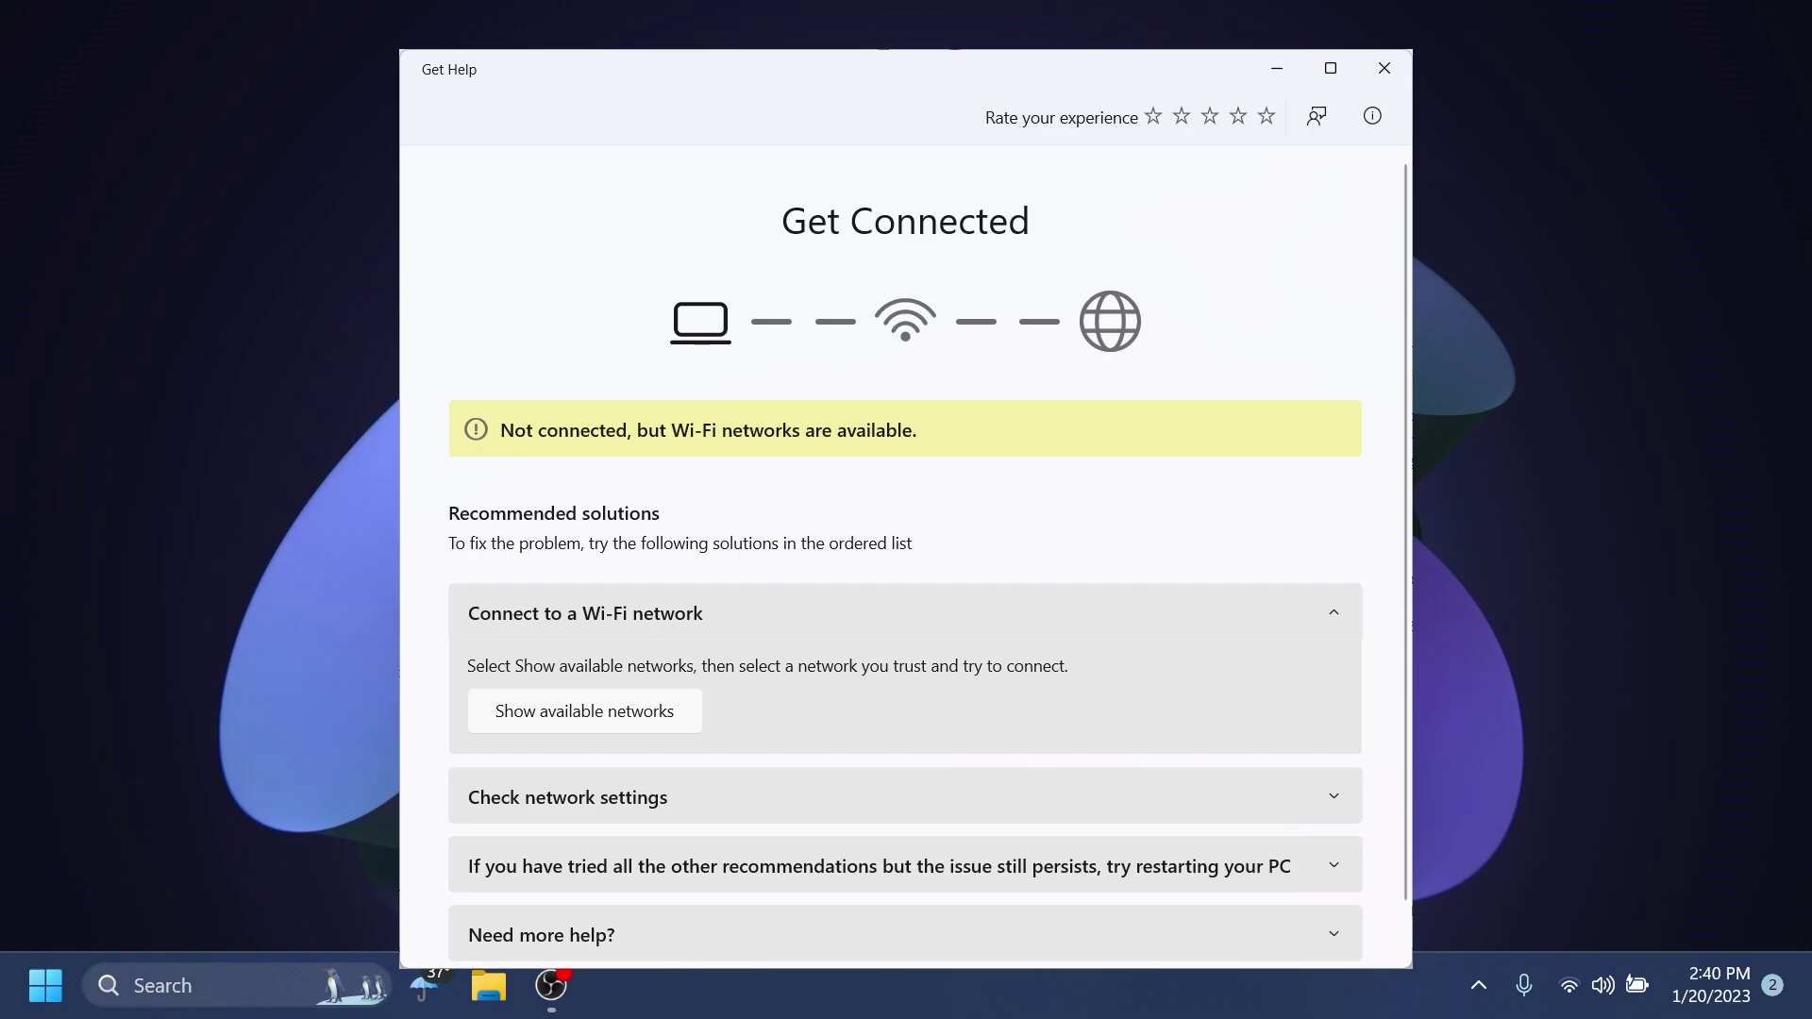
key(alt+F4)
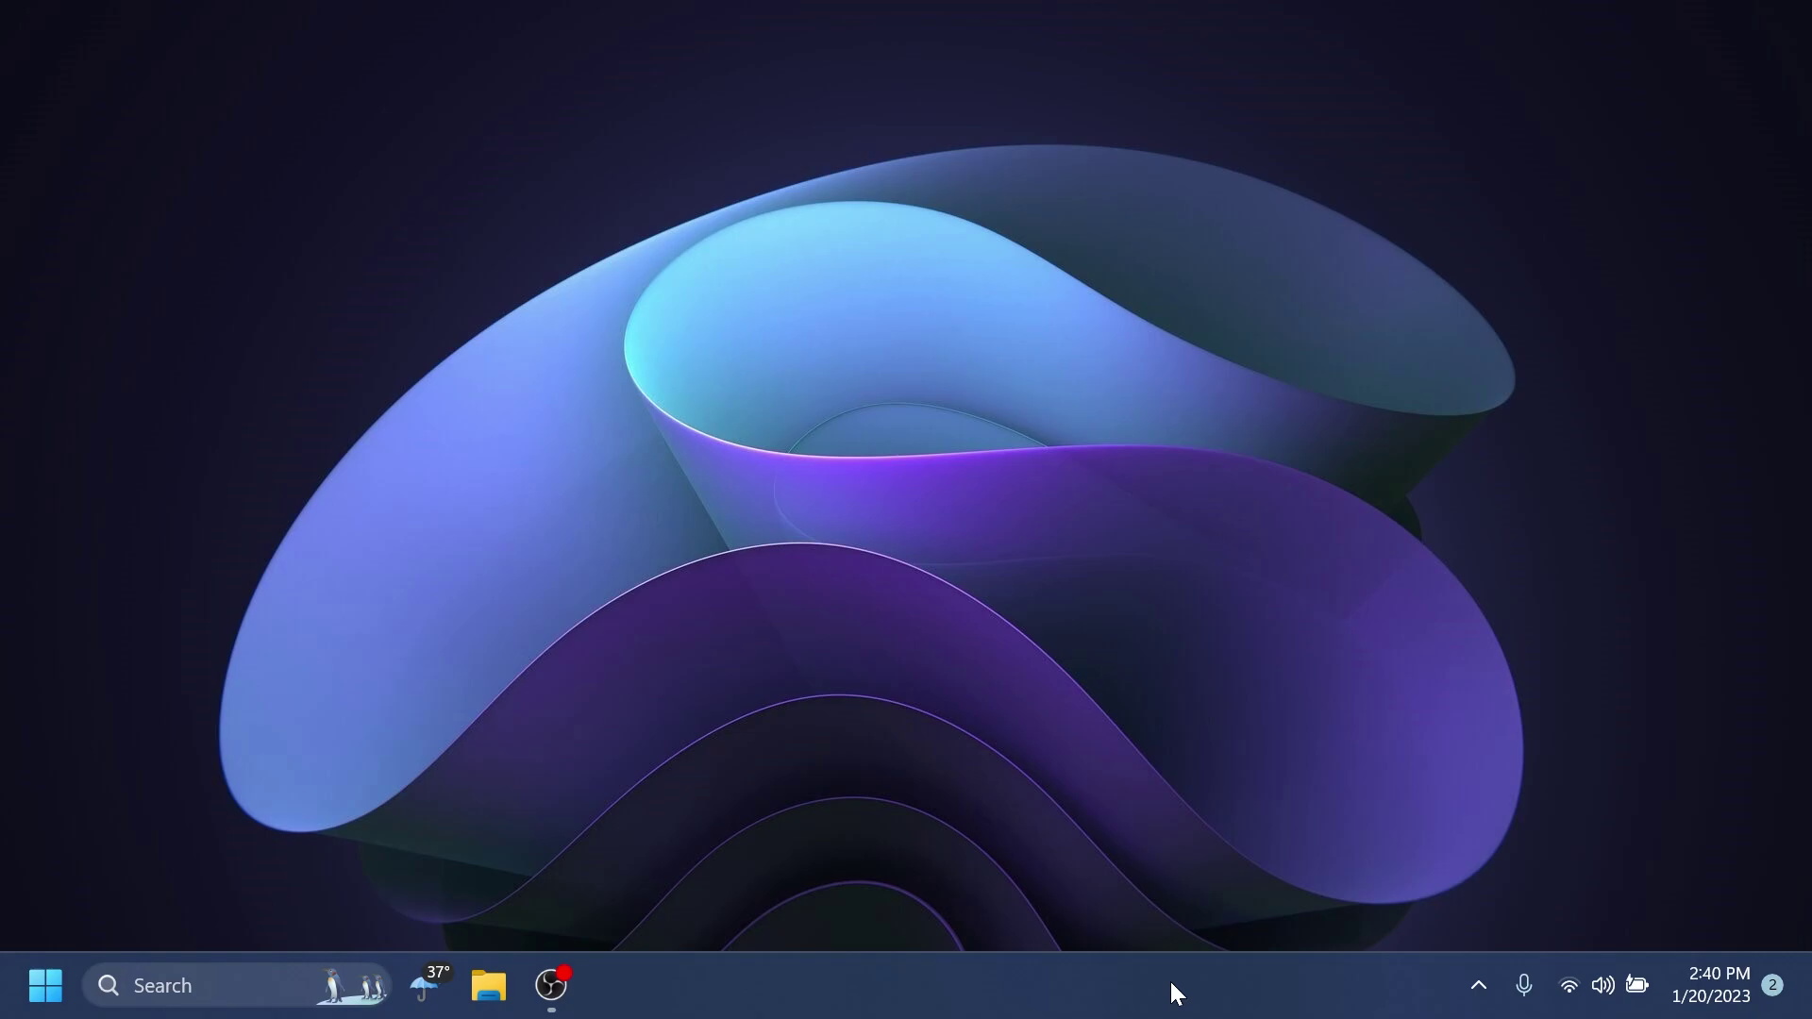
click(1478, 985)
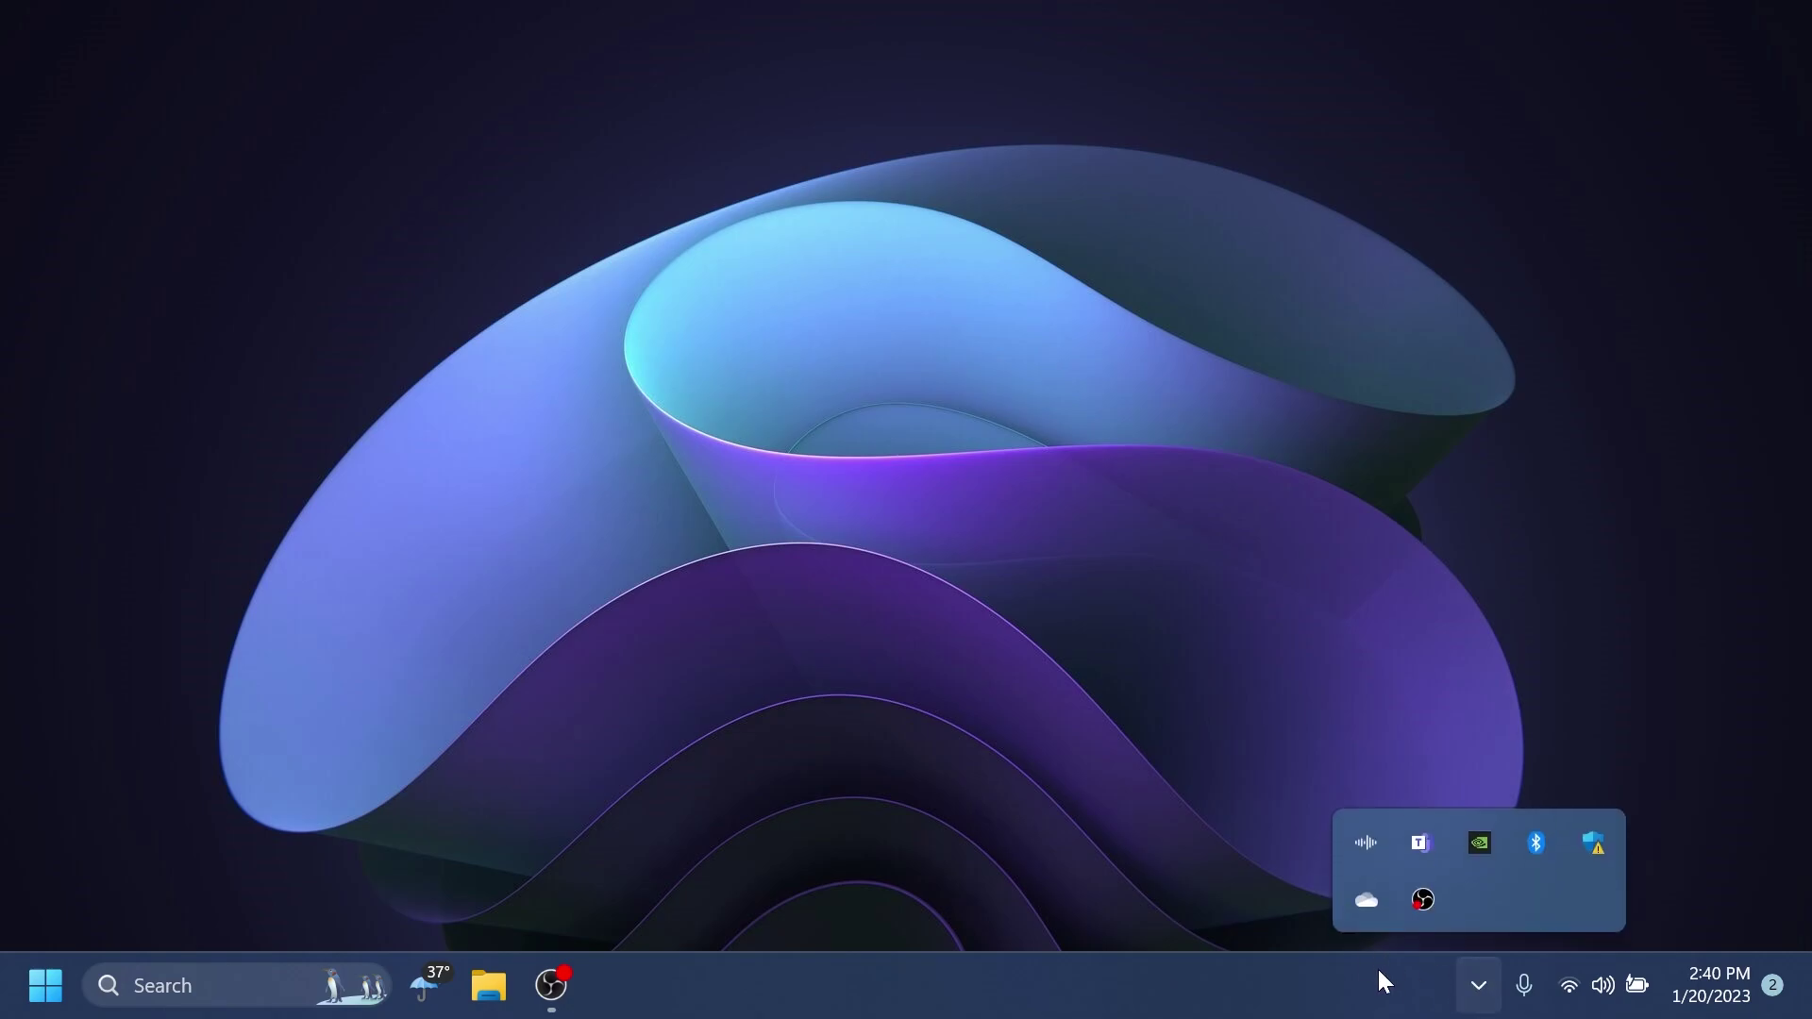
click(1378, 969)
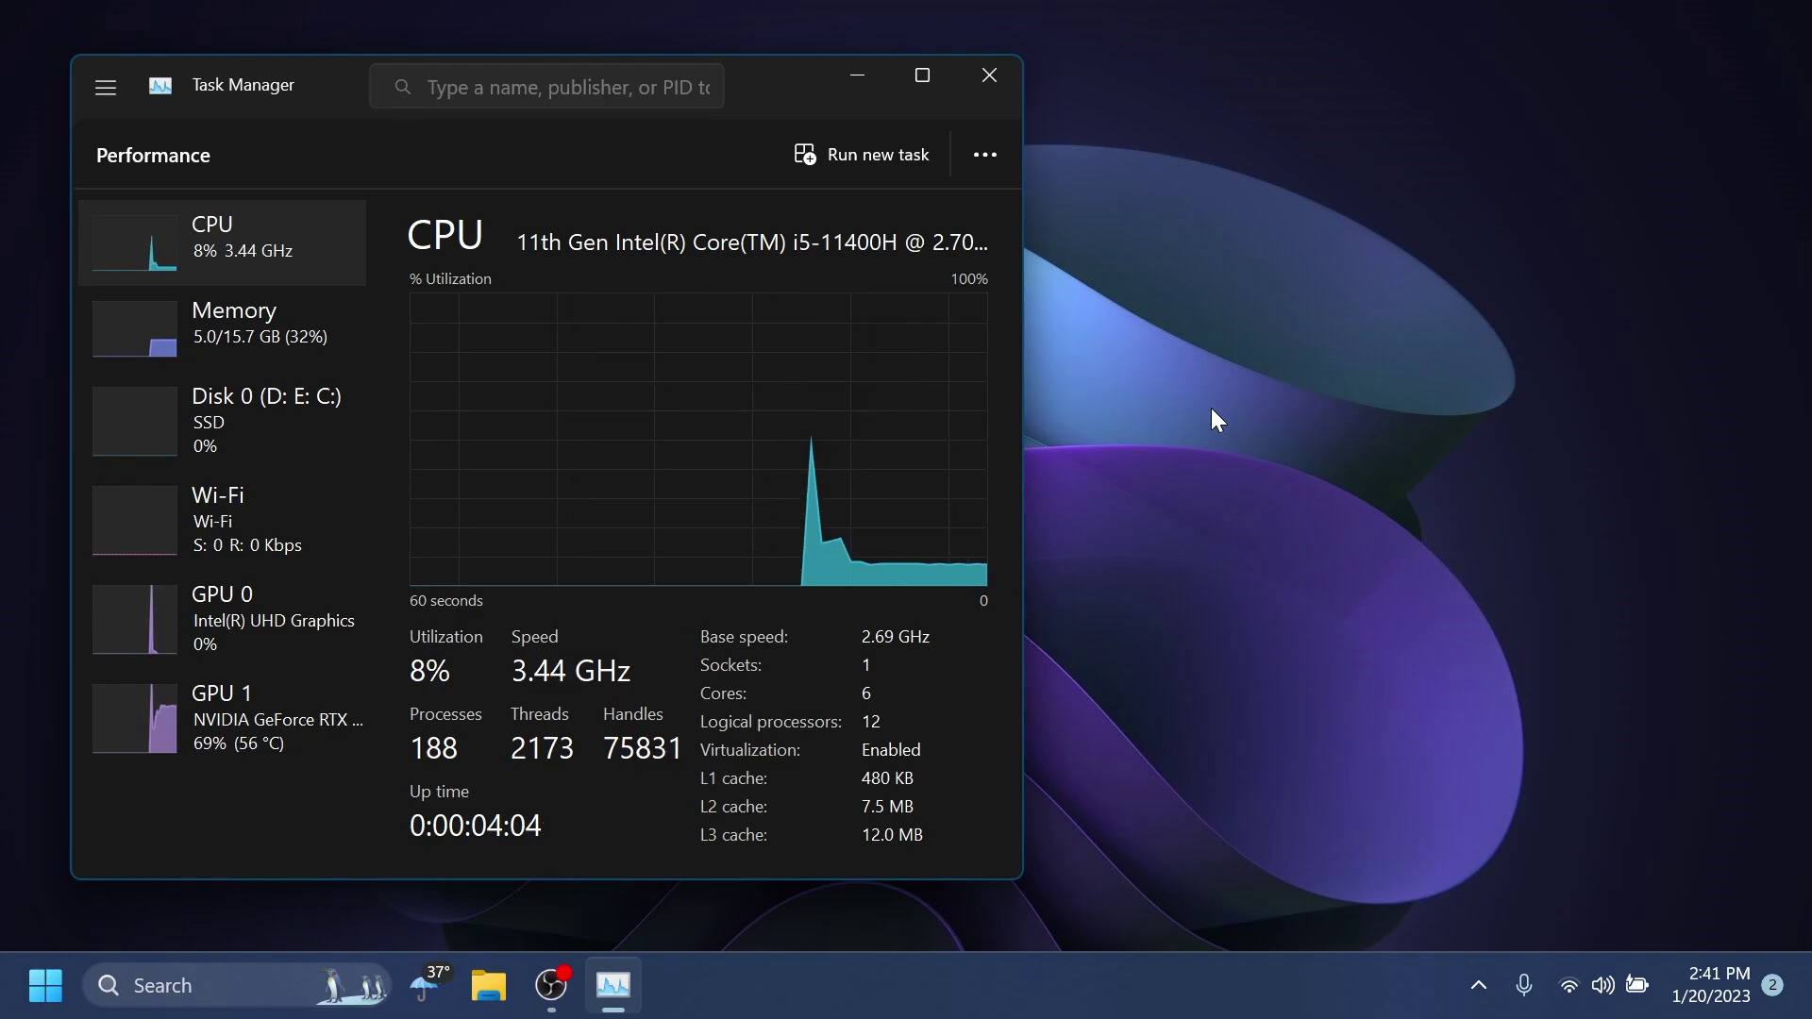
key(alt+F4)
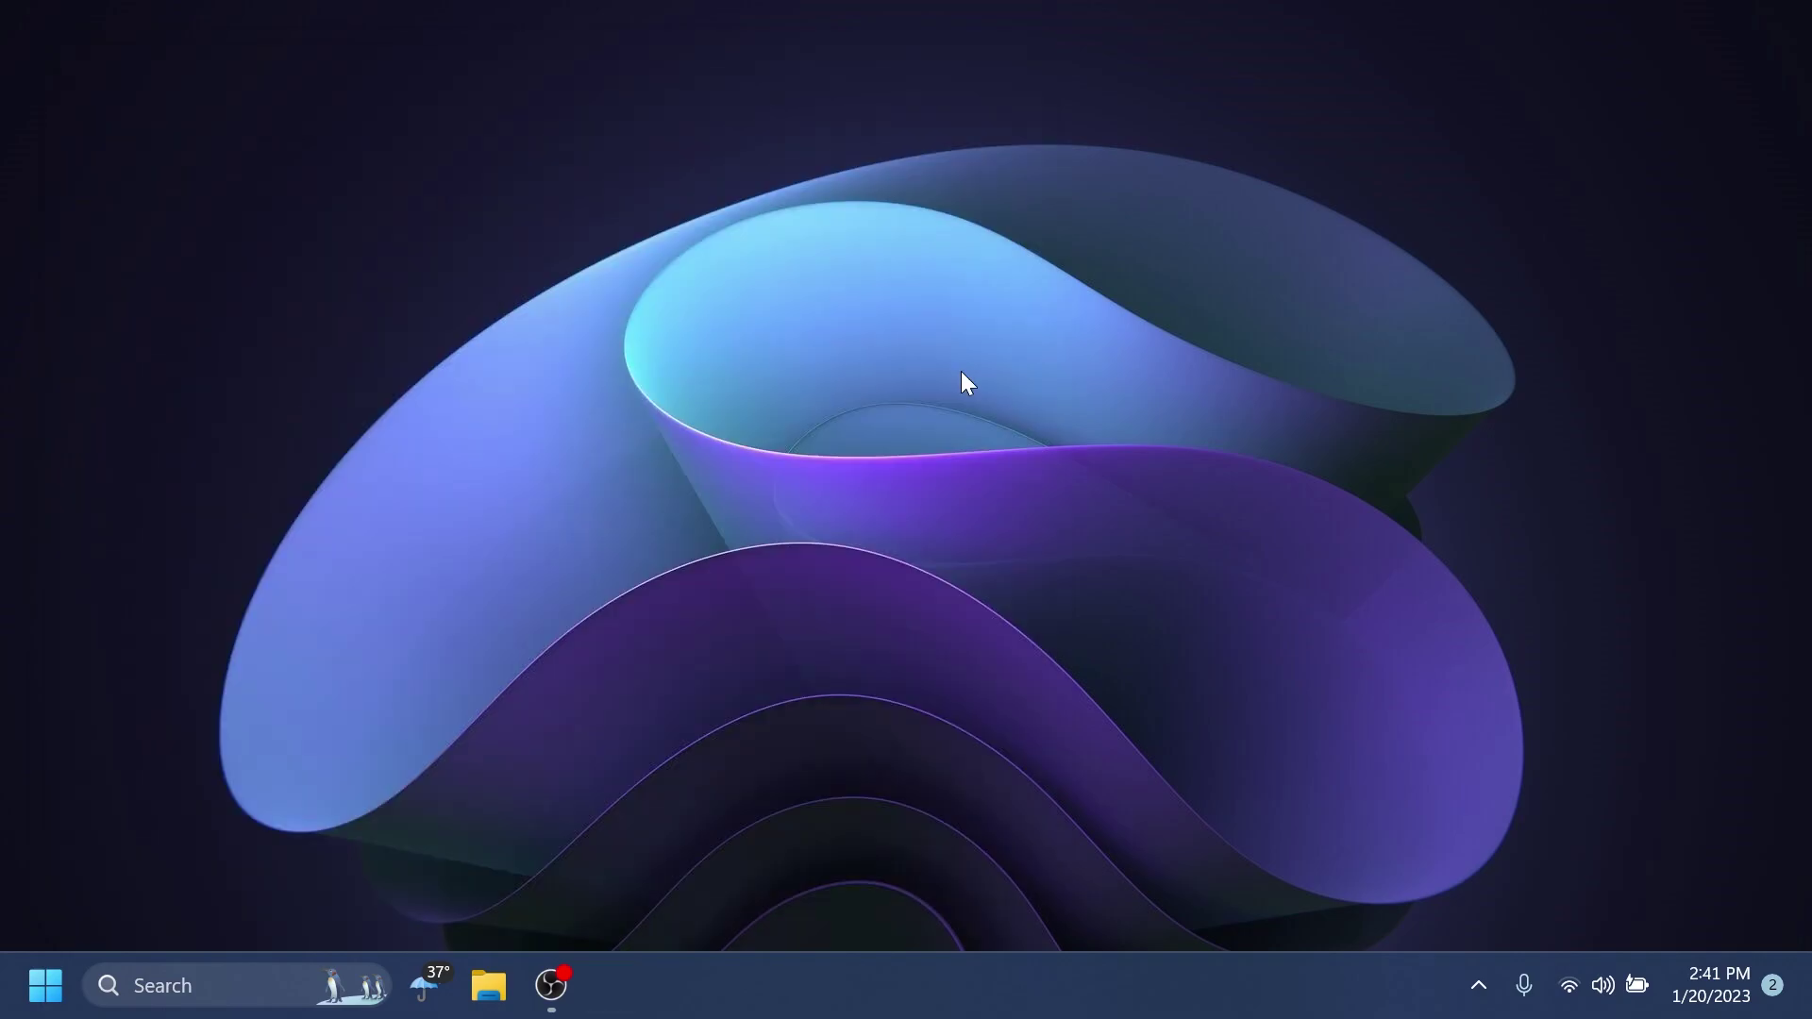